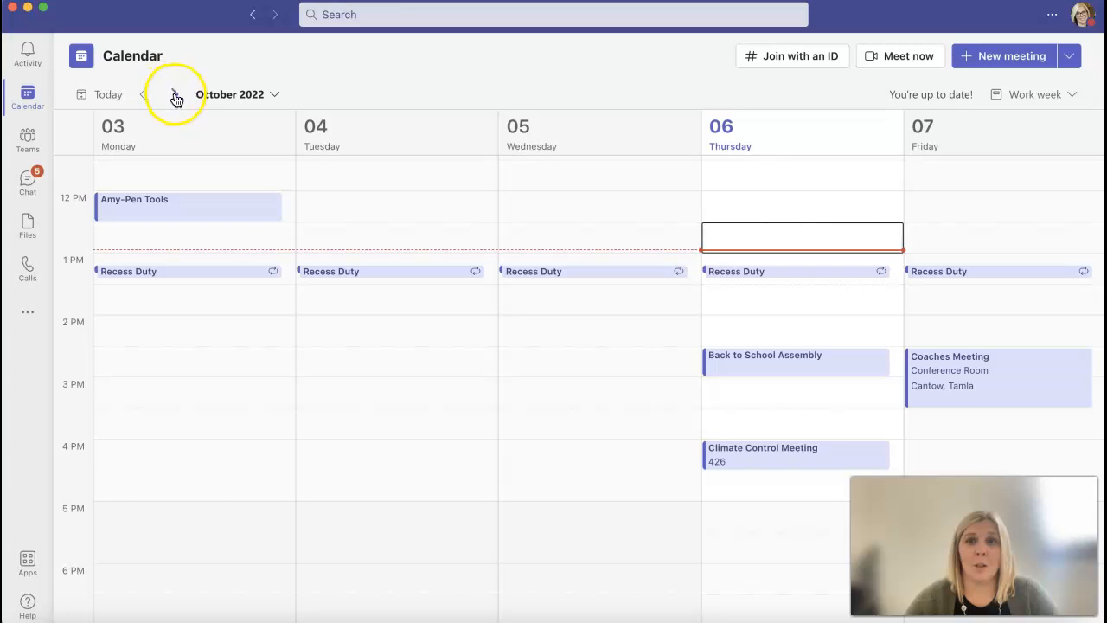
Advance the calendar to the October 17–21, 2022 work week with Thursday's Recess Duty event.
click(175, 97)
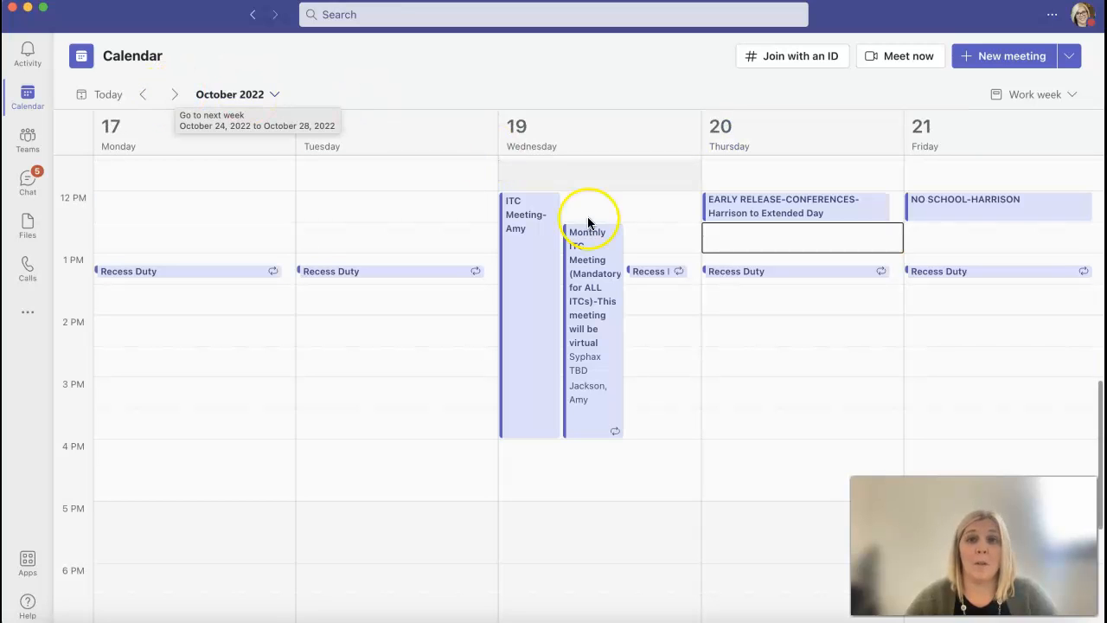
Open a new meeting form for Thursday 10/20/22 from 1:30 to 2:00 PM.
click(739, 294)
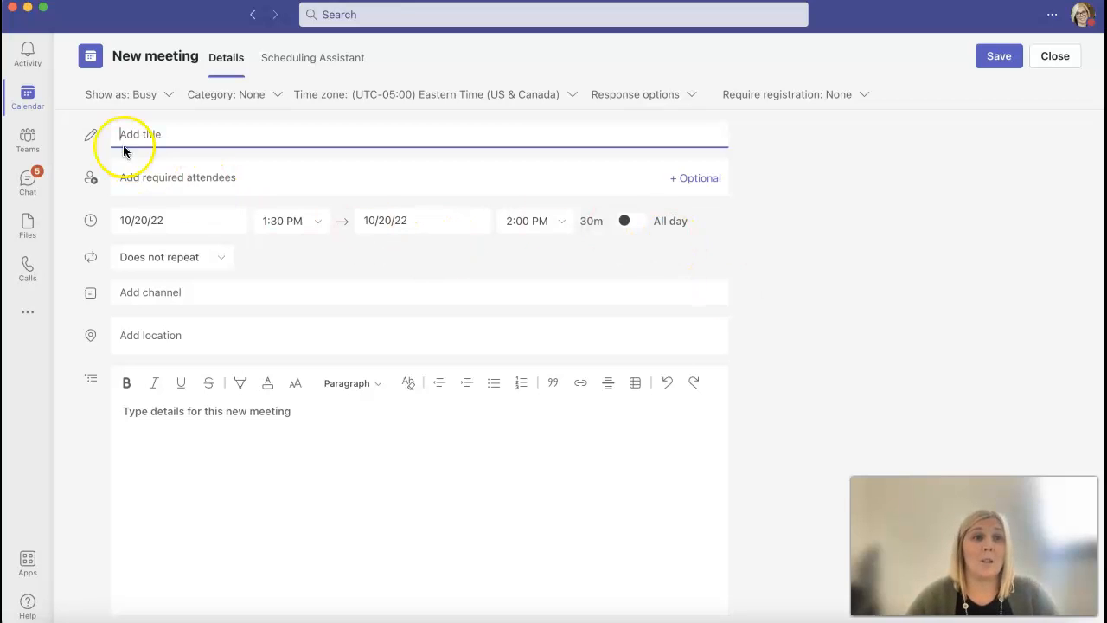
Return to the calendar, go ahead two weeks, and start a Thursday 12:30–1:00 PM meeting.
click(28, 96)
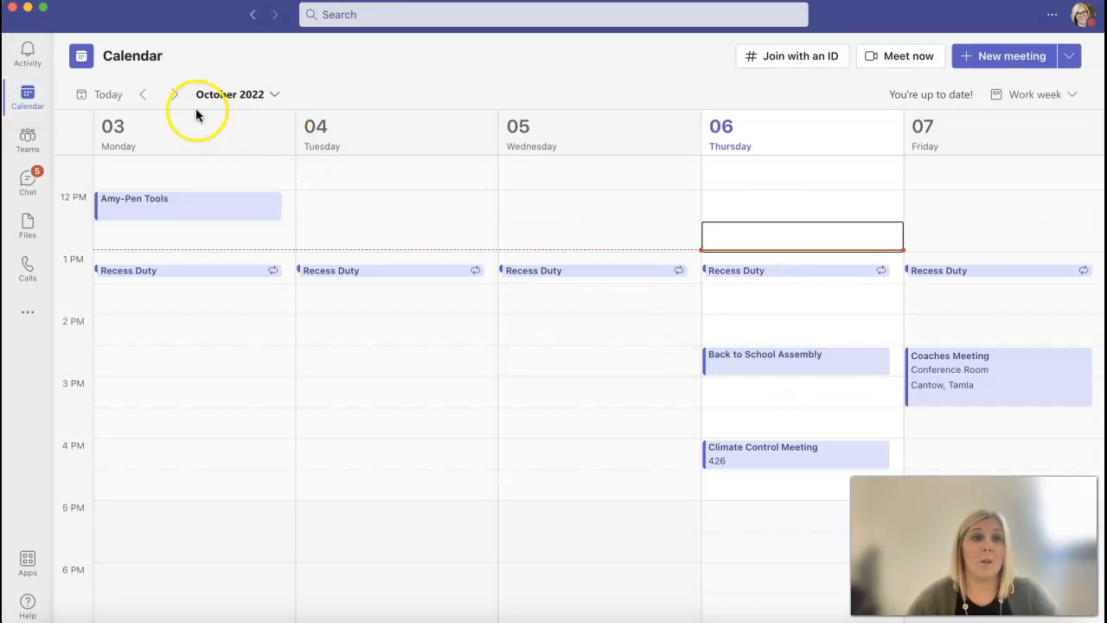
click(175, 95)
click(174, 95)
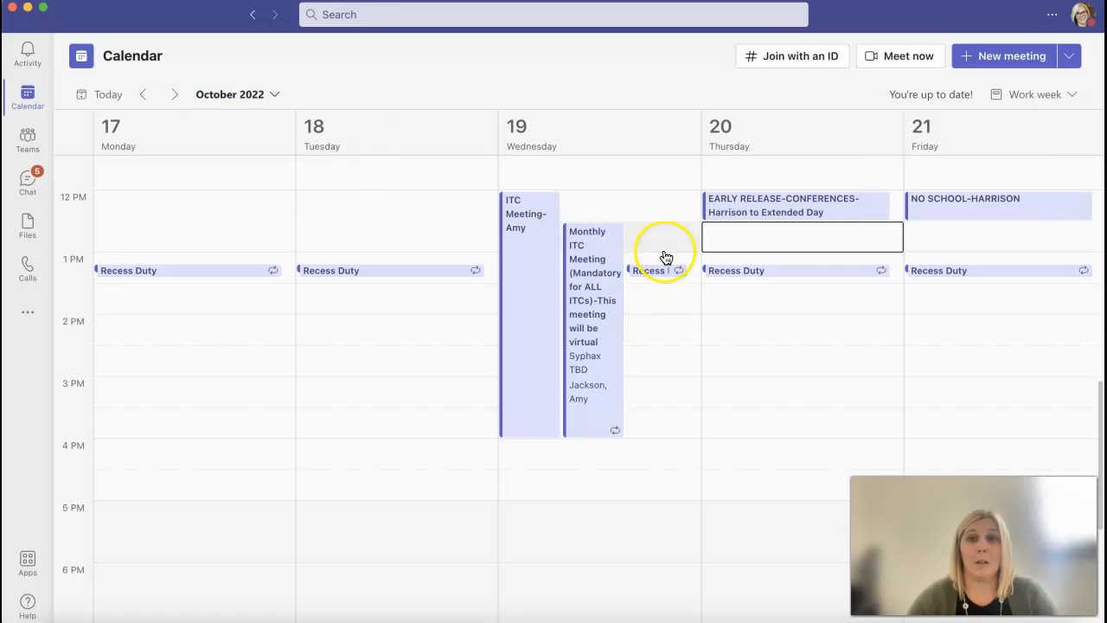
click(770, 248)
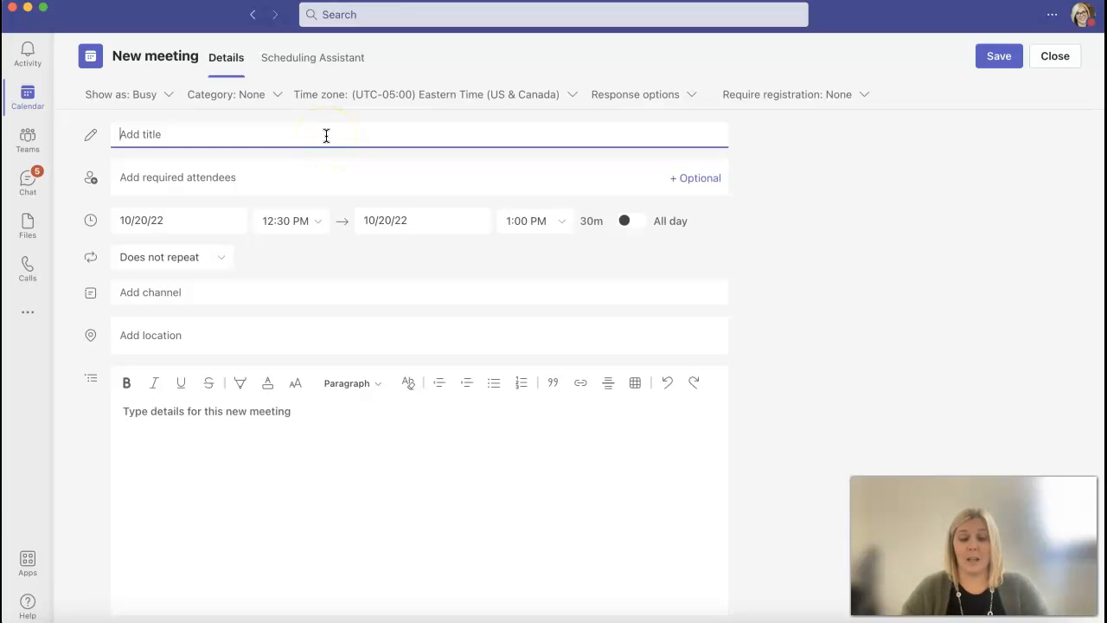
Title the new meeting 'Conferences'.
text(nfo)
key(BackSpace)
key(BackSpace)
key(BackSpace)
text(Conferences)
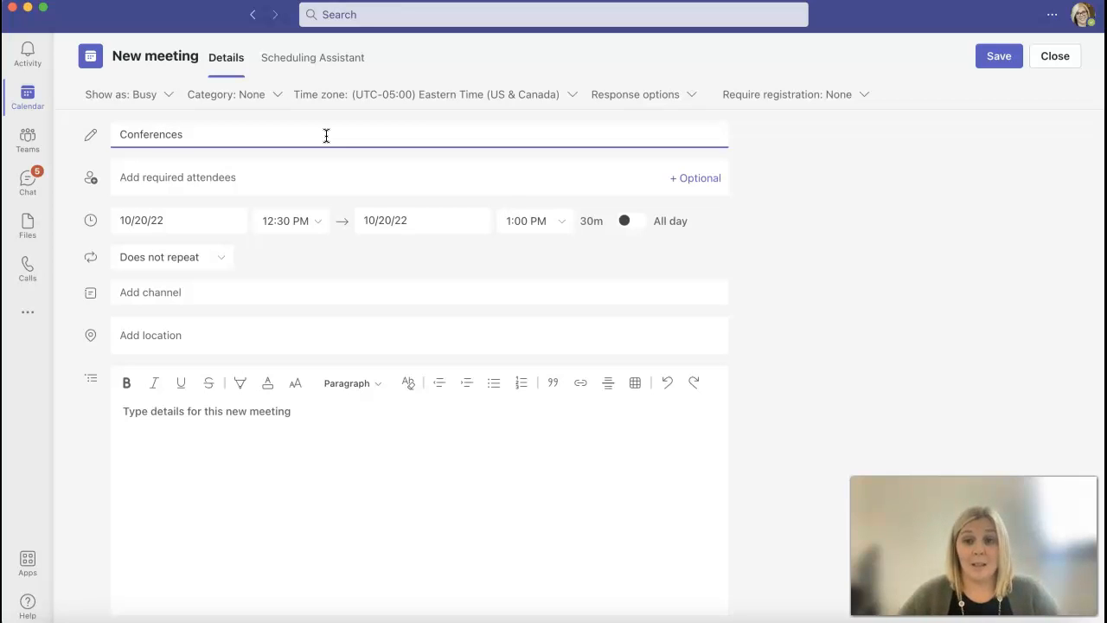
Add the colleague's e-mail address as a required attendee.
click(198, 182)
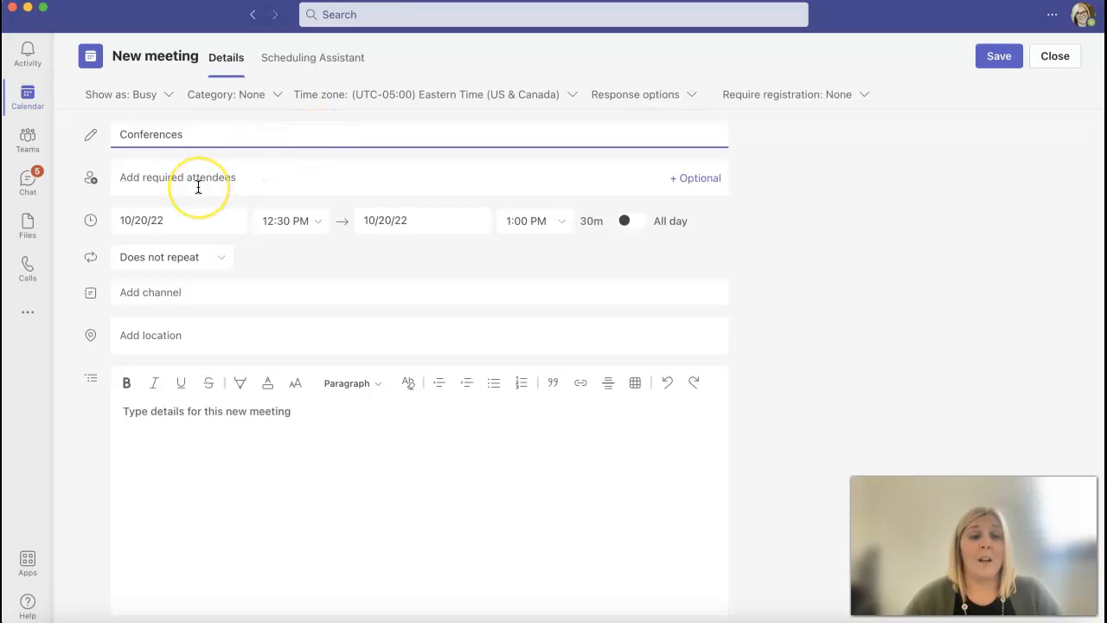
click(198, 187)
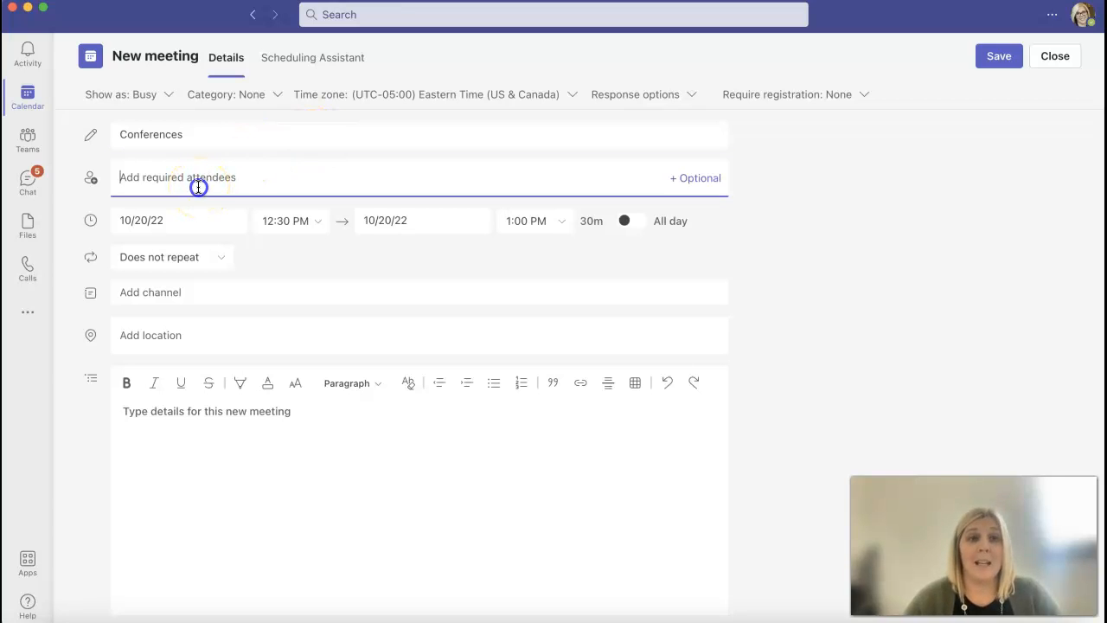
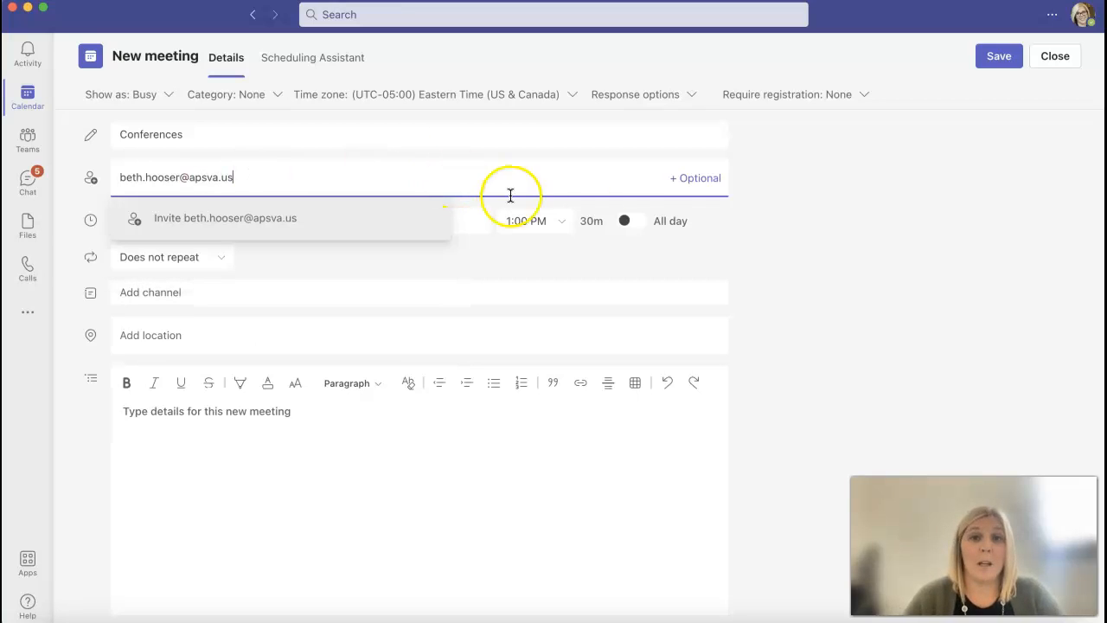
key(Return)
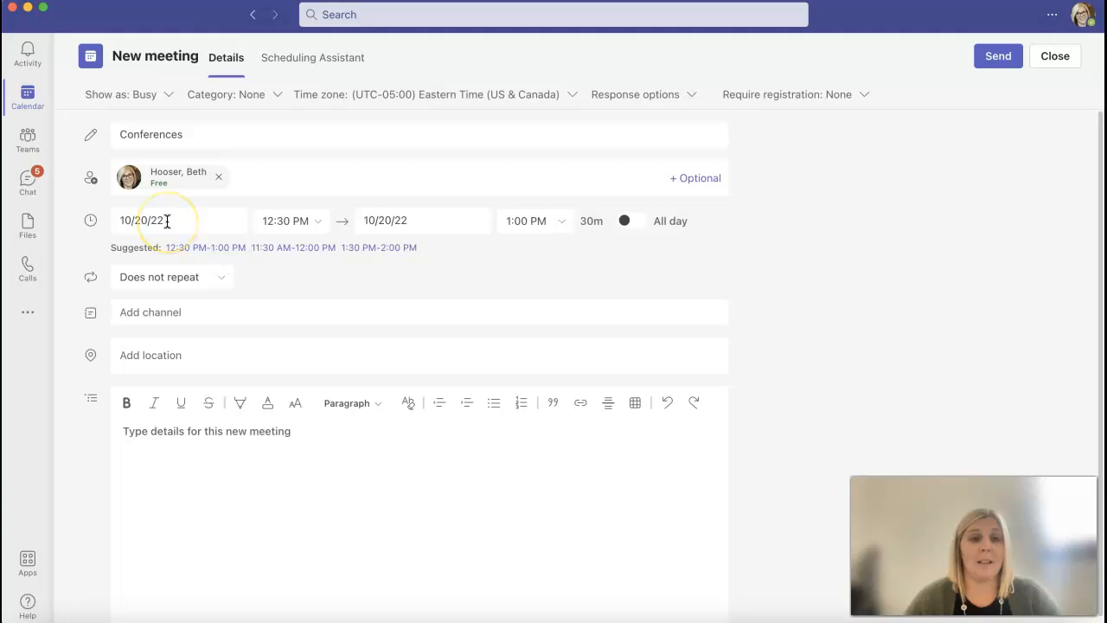
Set the Conferences meeting to 1:00–5:00 PM (4h) and send the invitation.
click(315, 223)
scroll(332, 345, down, 3)
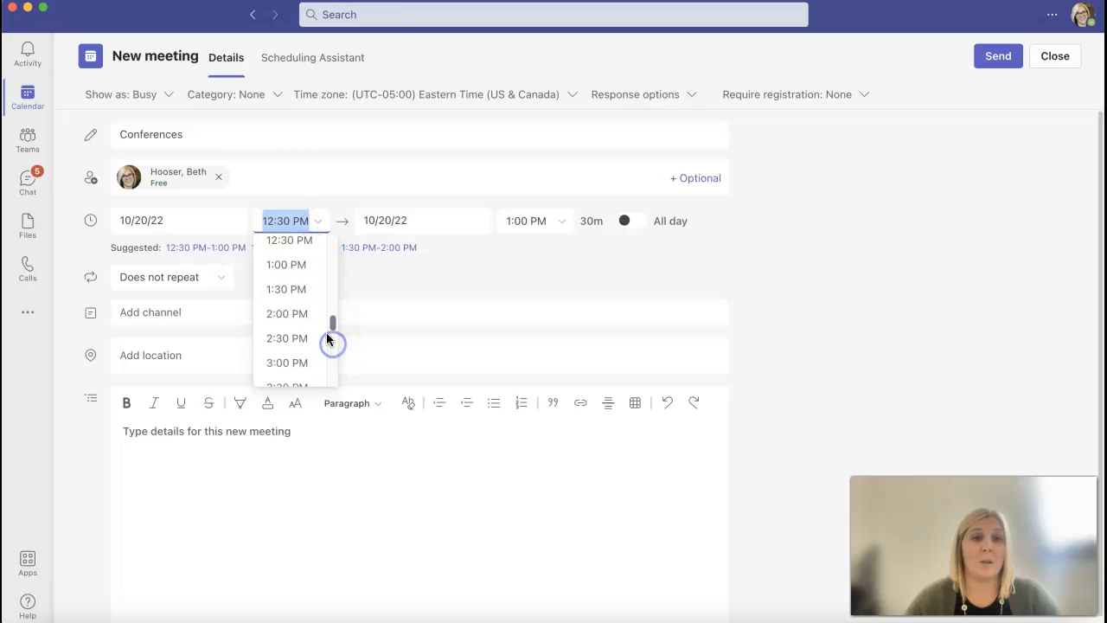
click(293, 268)
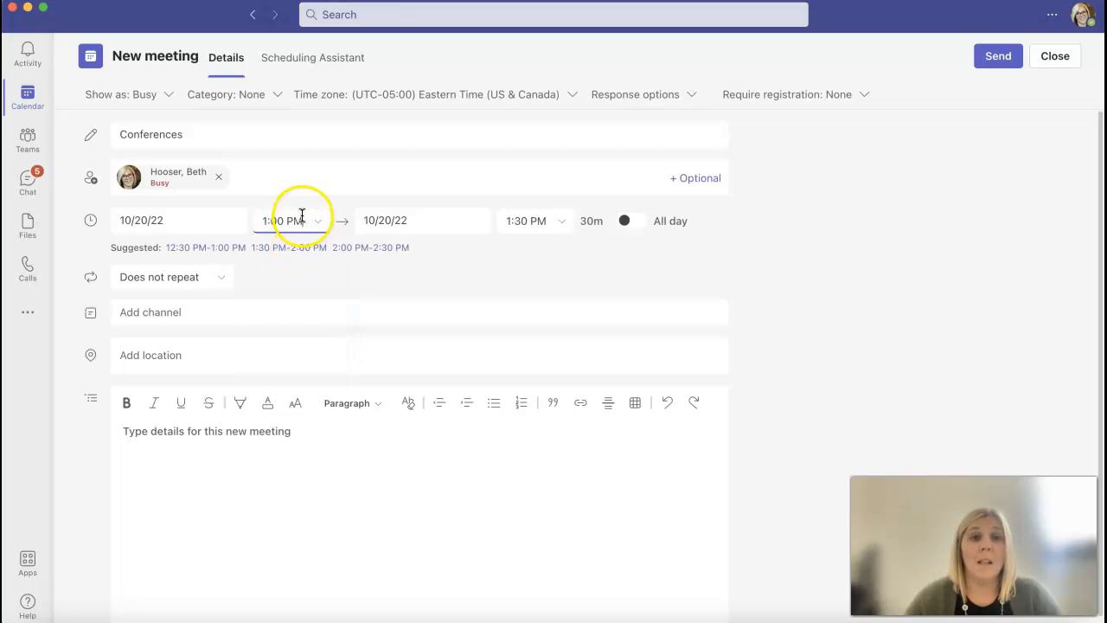
click(560, 223)
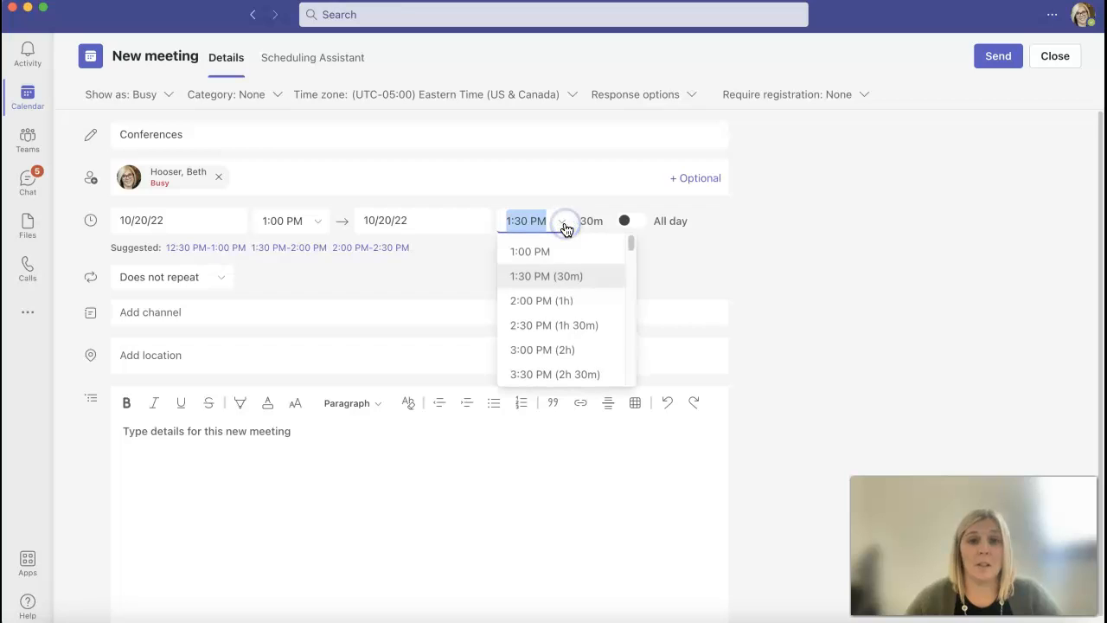
scroll(627, 317, down, 3)
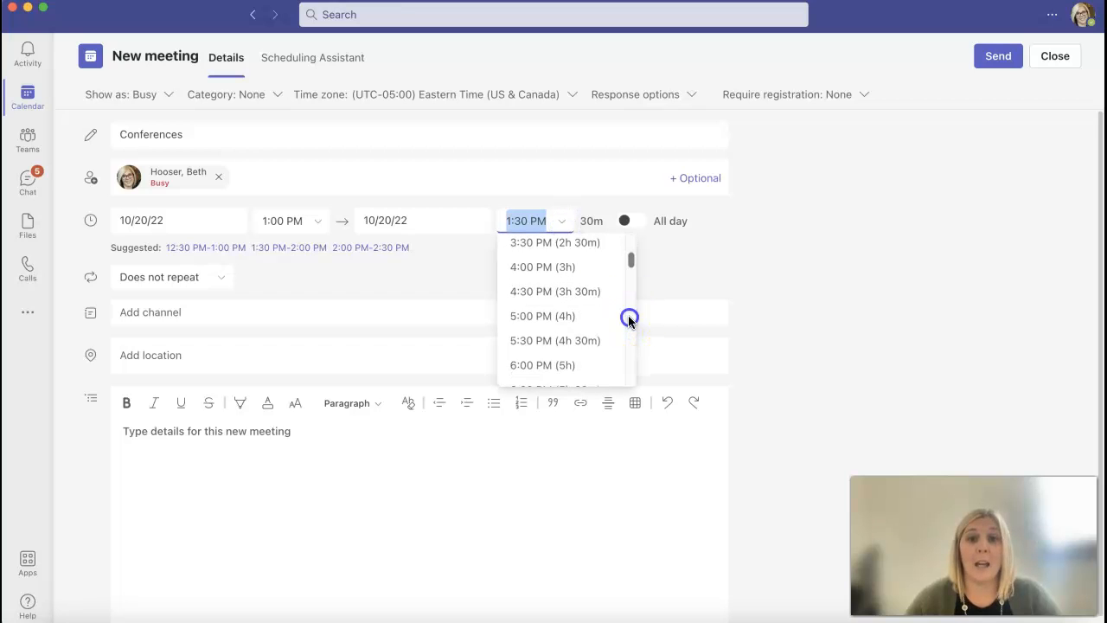
click(570, 316)
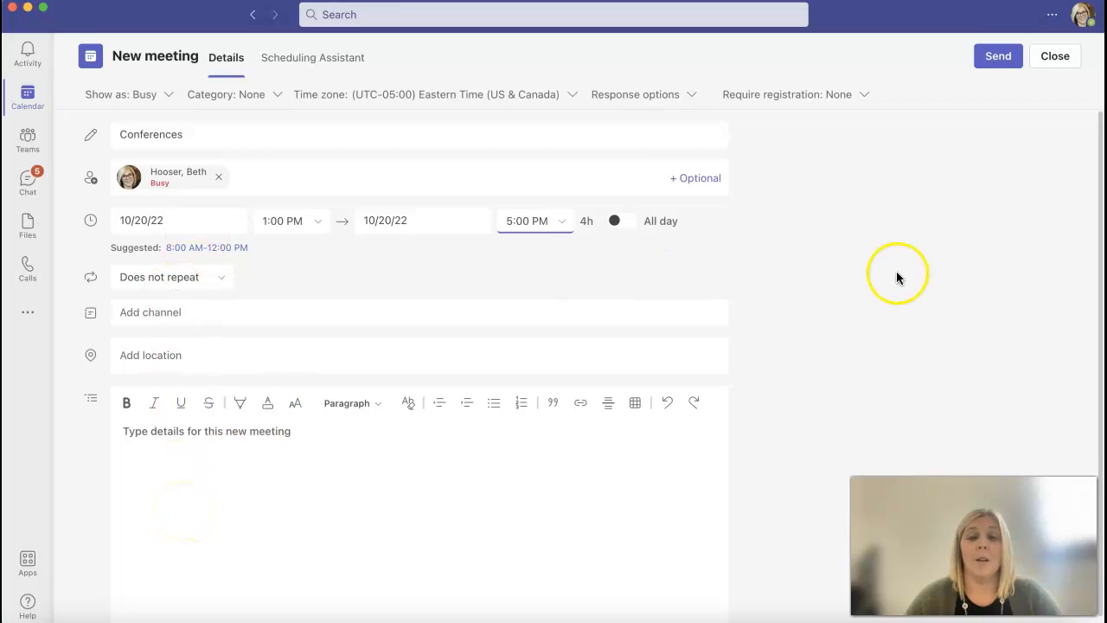
click(996, 57)
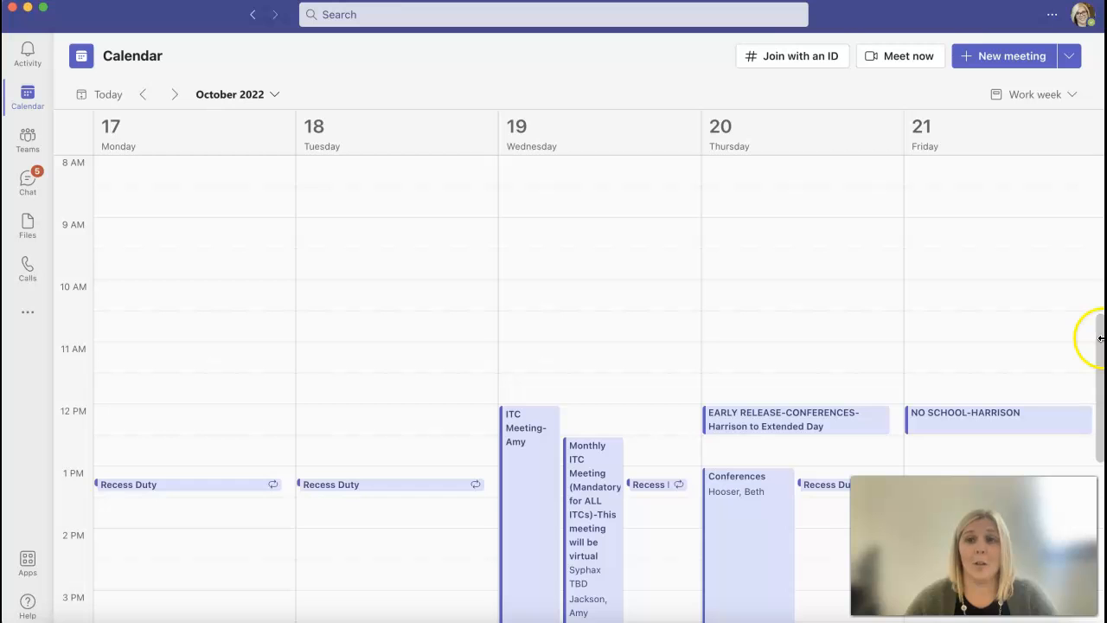
Scroll down and open Thursday's Conferences event to see its 1:00–5:00 PM details.
scroll(1101, 338, down, 4)
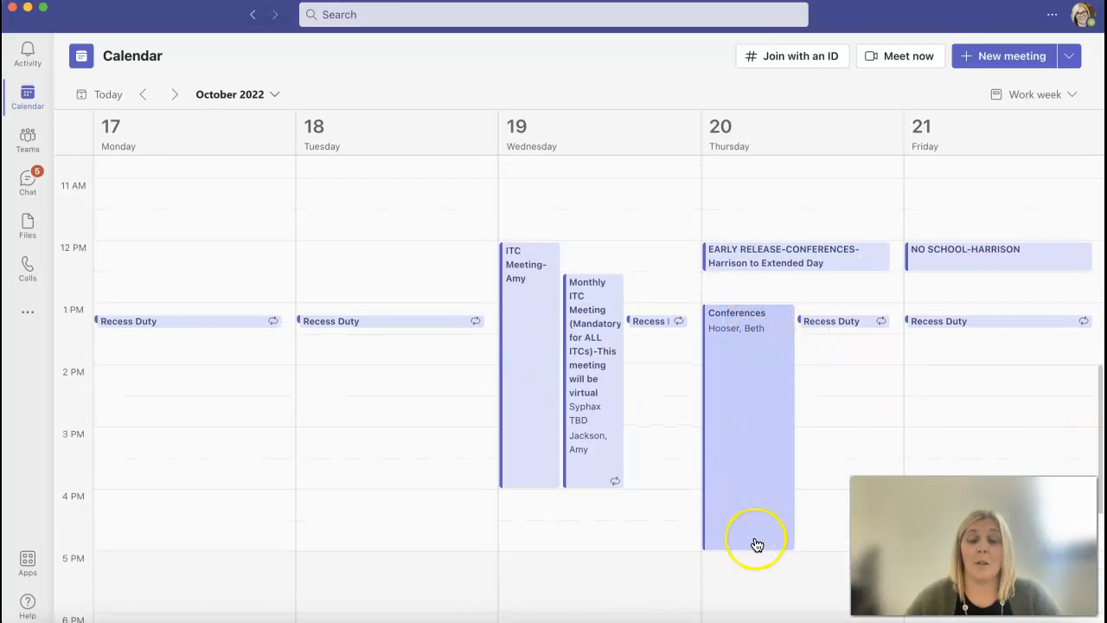
click(745, 408)
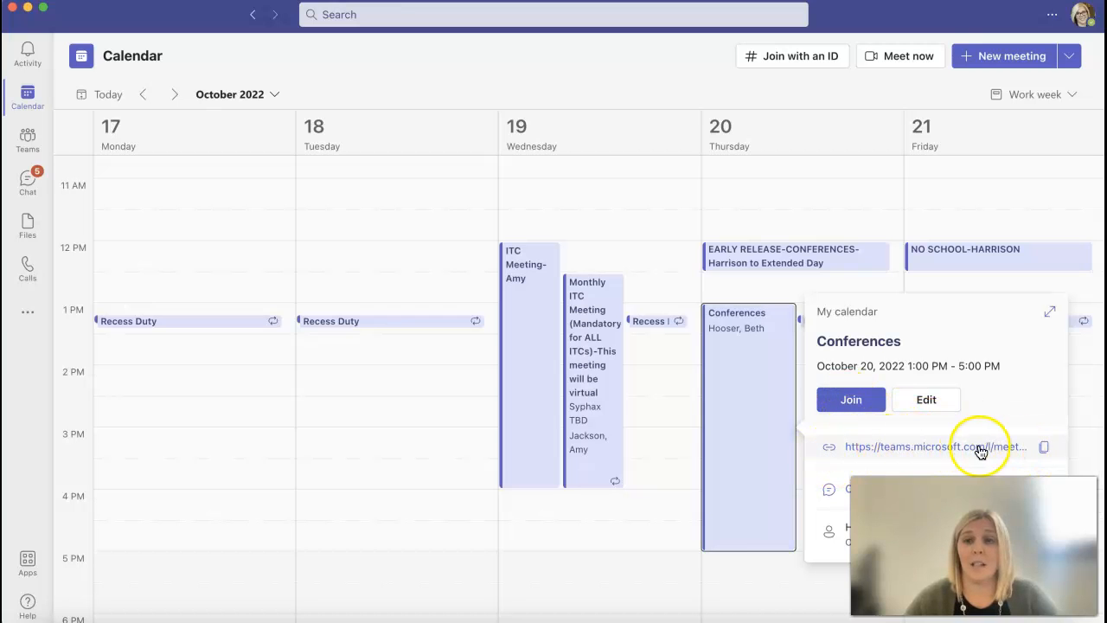
Copy the Conferences Teams meeting link and close the details card.
click(1045, 448)
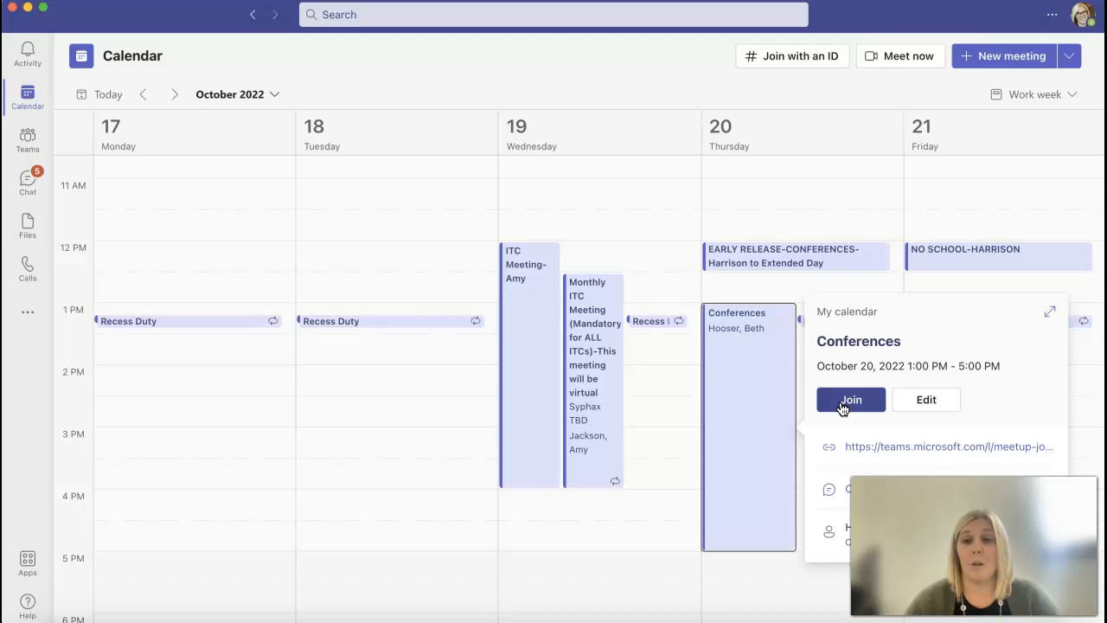
click(660, 410)
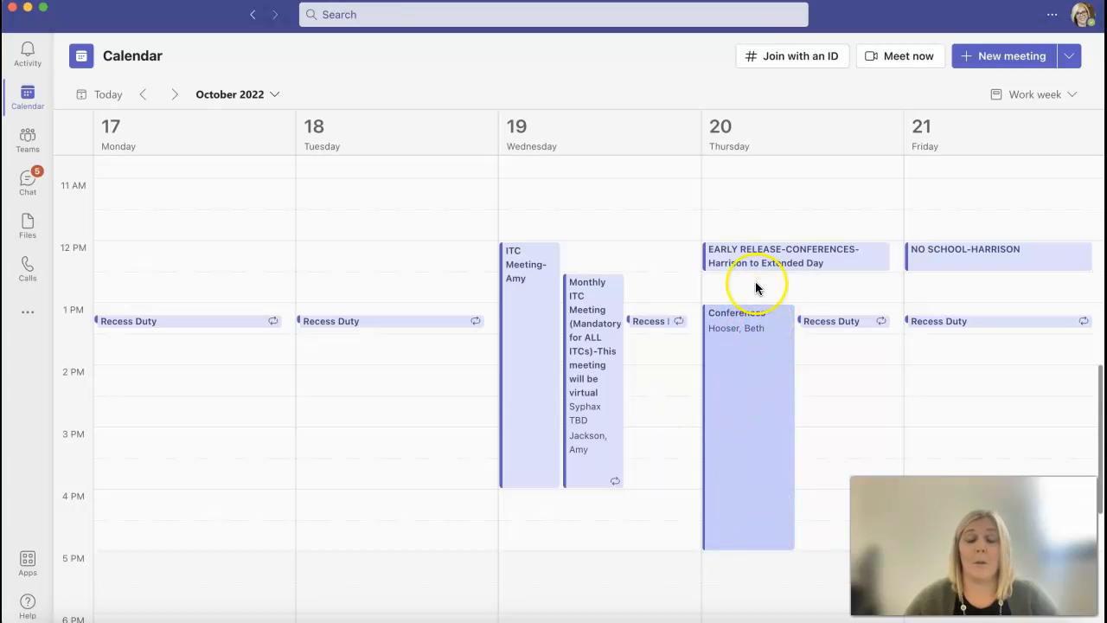
Create a Friday 10/21 1:30 PM meeting titled 'Student 1 Conference' inviting the colleague as required attendee.
click(941, 353)
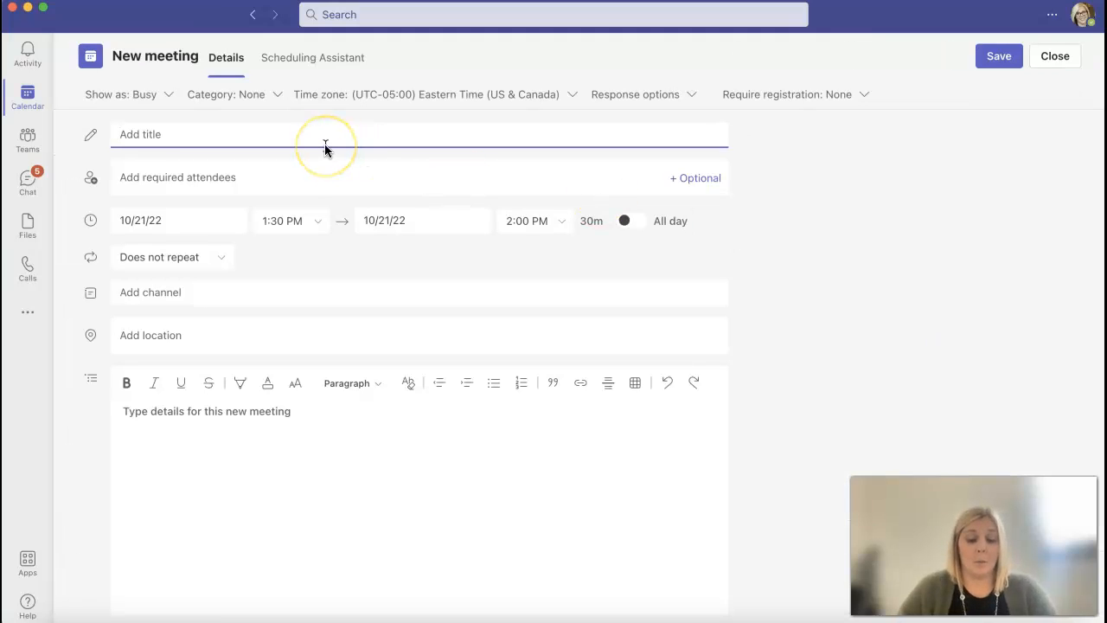
text(Student)
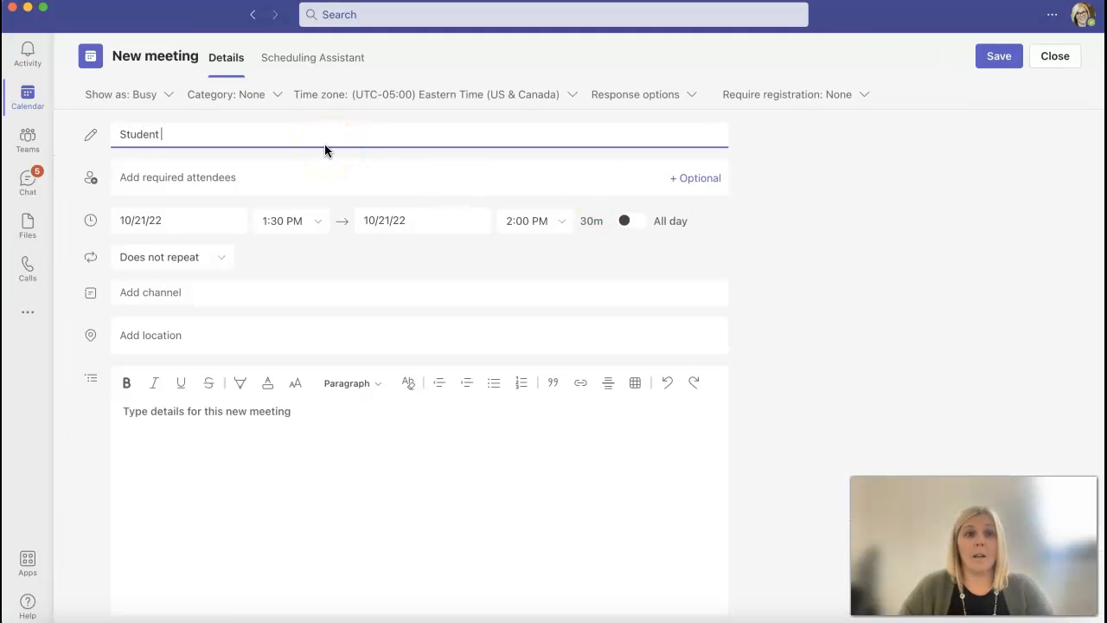
text( 1 Con)
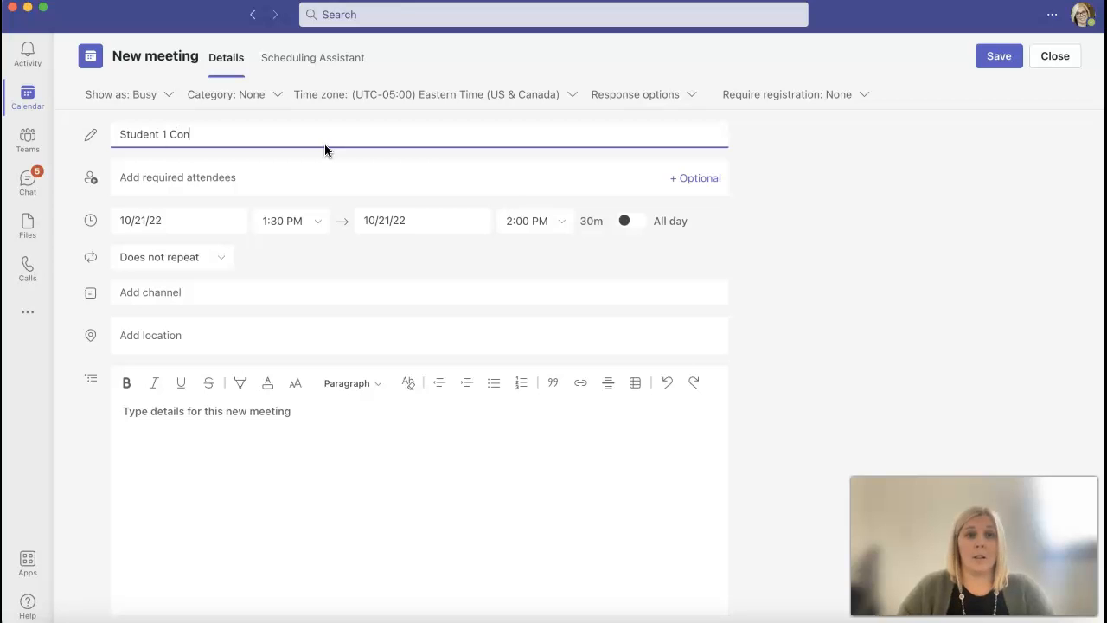
text(ference)
click(217, 180)
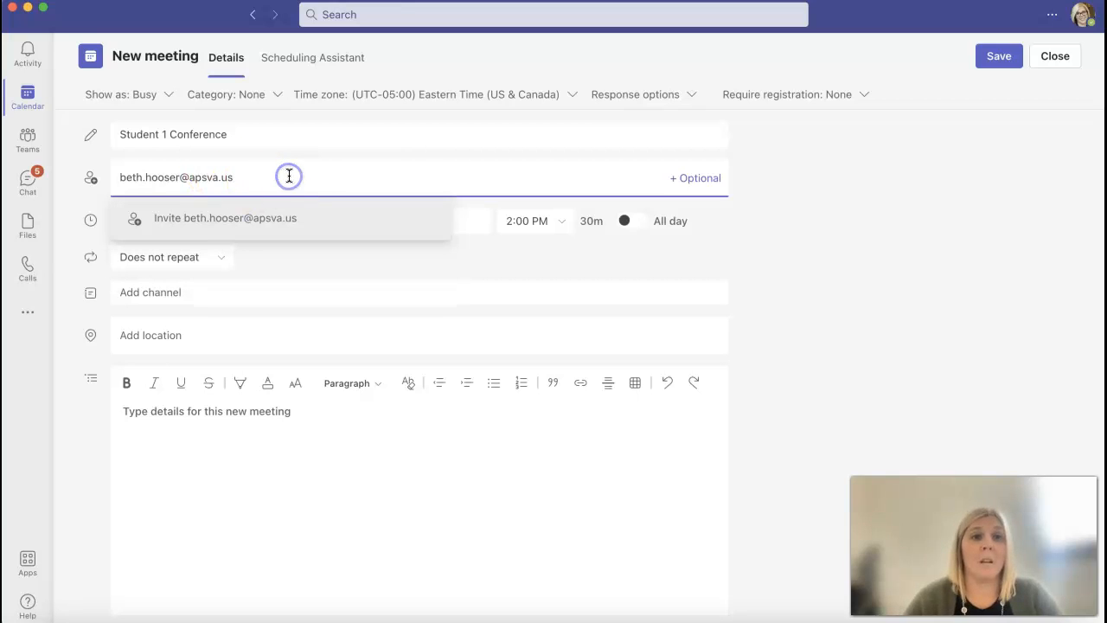
click(286, 210)
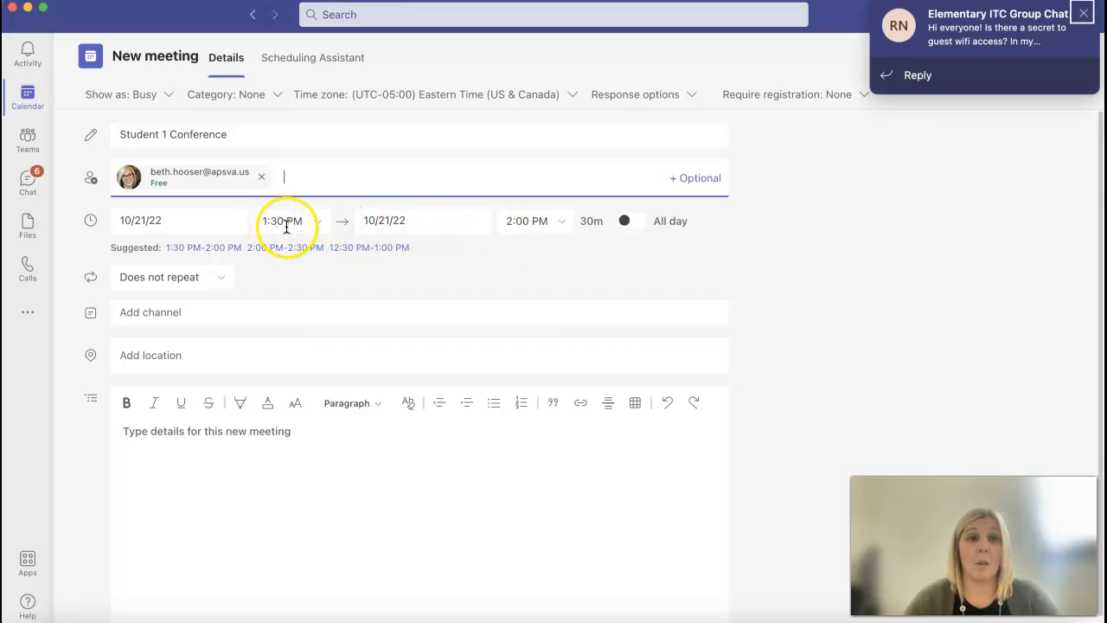
Change the meeting's end time from 2:00 PM to 1:50 PM.
click(519, 221)
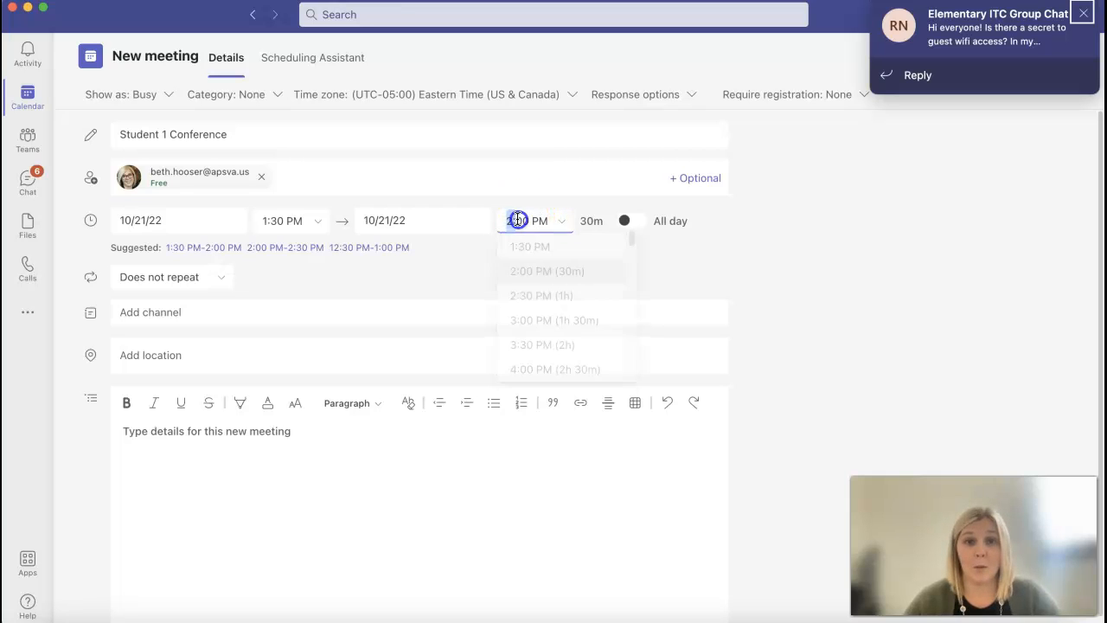
drag(512, 221, 529, 220)
key(BackSpace)
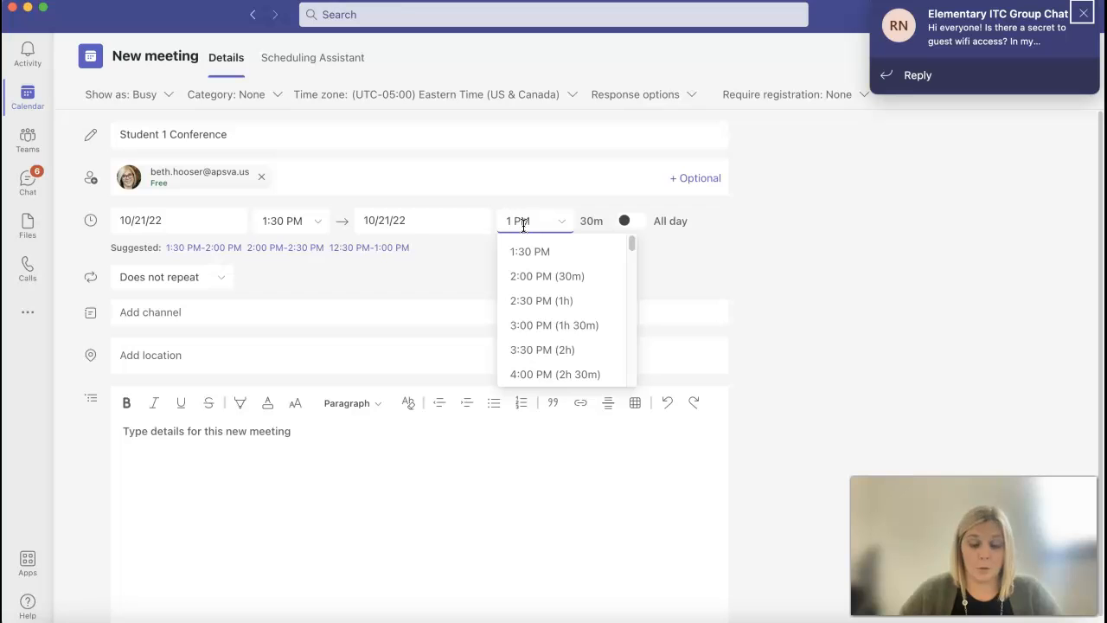
click(687, 247)
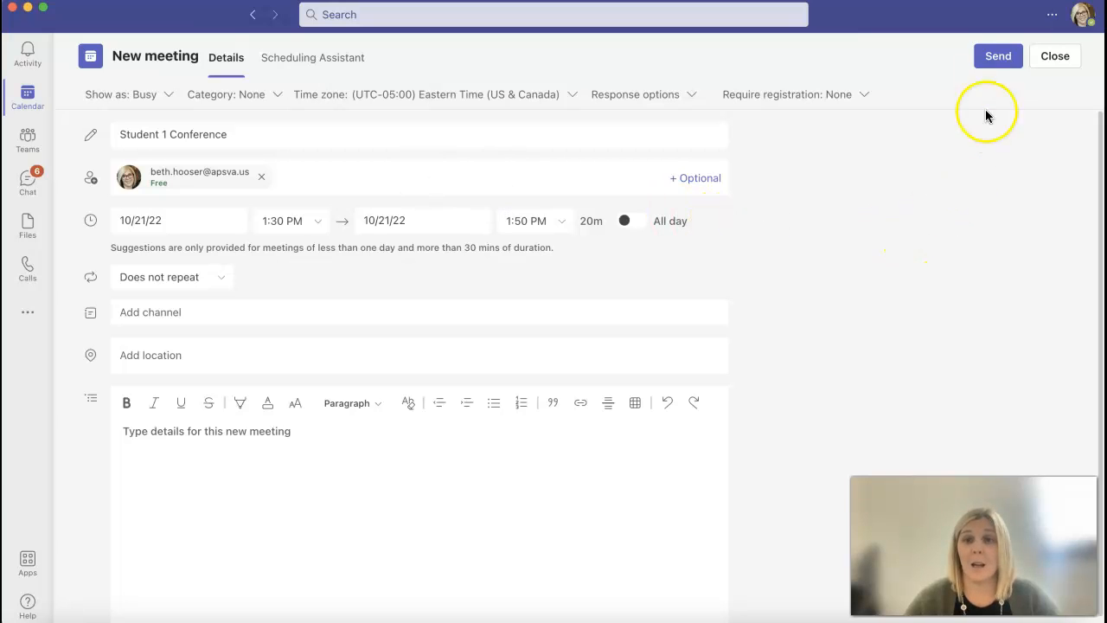
Send the Student 1 Conference invite and open its Friday 1:30–1:50 PM details card.
click(991, 69)
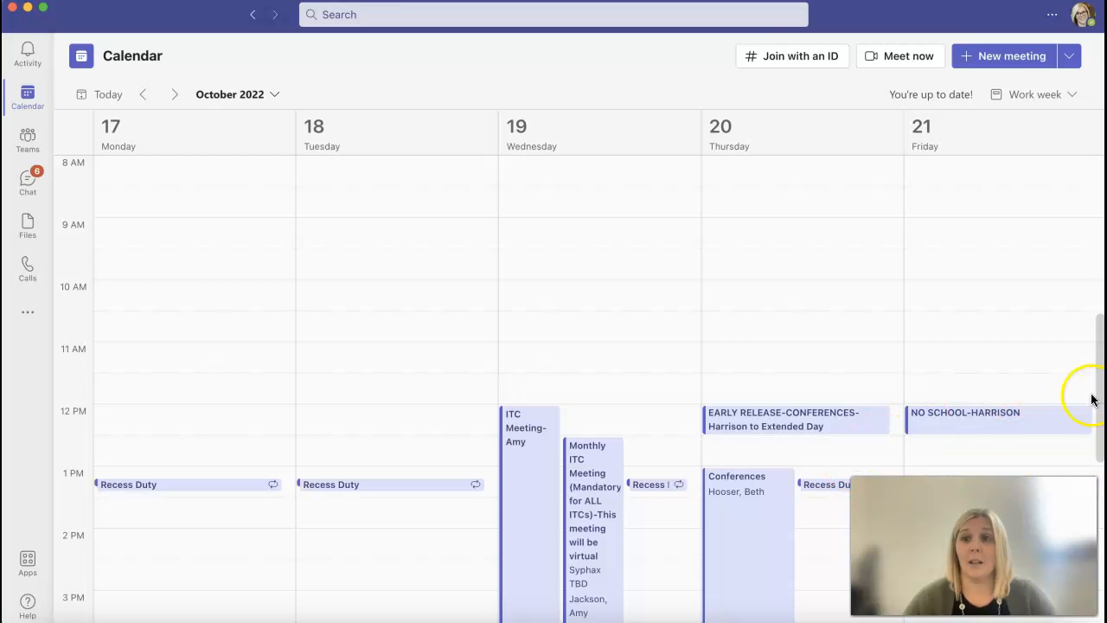
drag(1099, 389, 1098, 459)
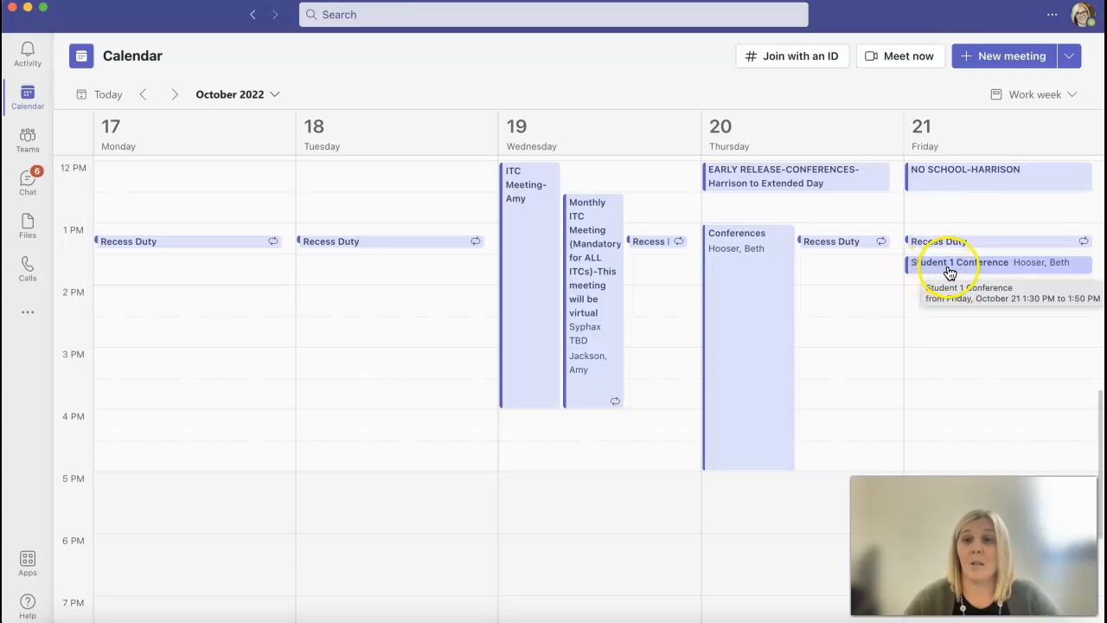
click(1008, 273)
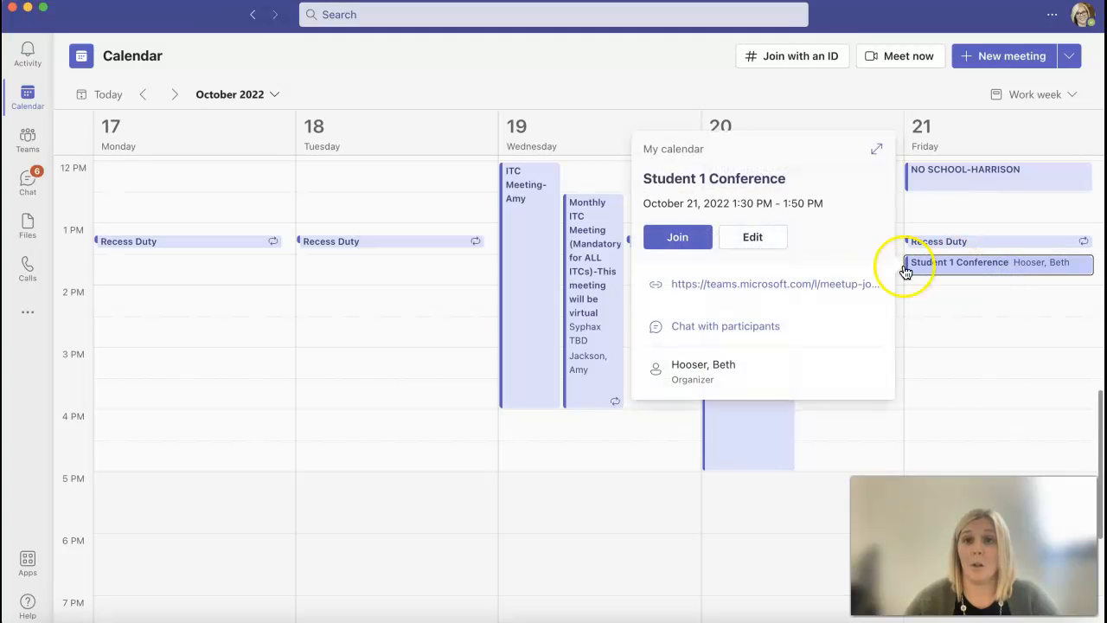